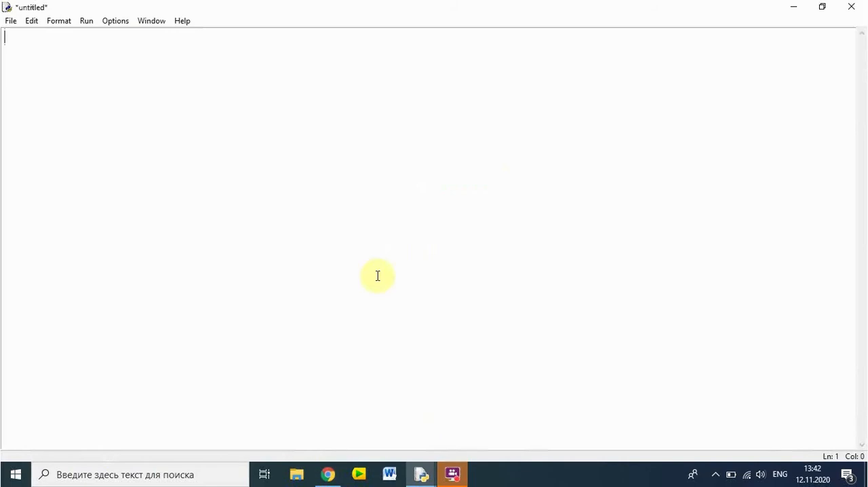
click(145, 72)
drag(119, 7, 349, 109)
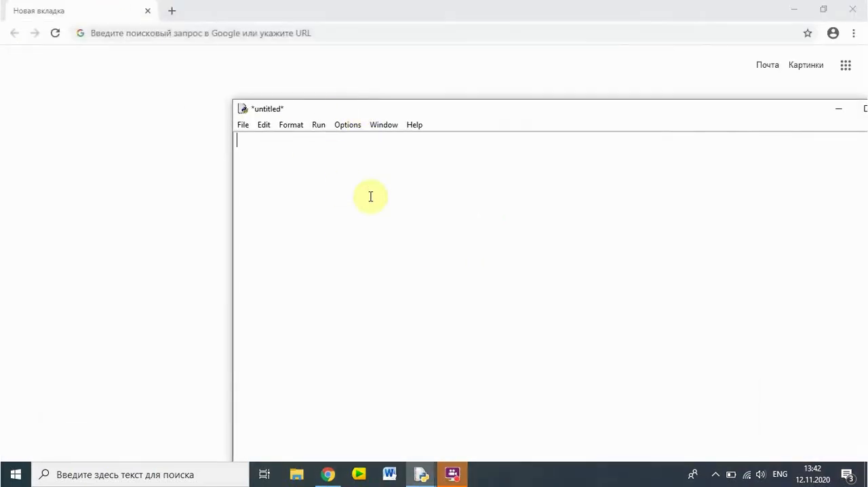
key(super+space)
text(âïâ)
key(BackSpace)
key(BackSpace)
key(BackSpace)
key(BackSpace)
- Switch to Chrome and open the anaconda.com website
click(174, 131)
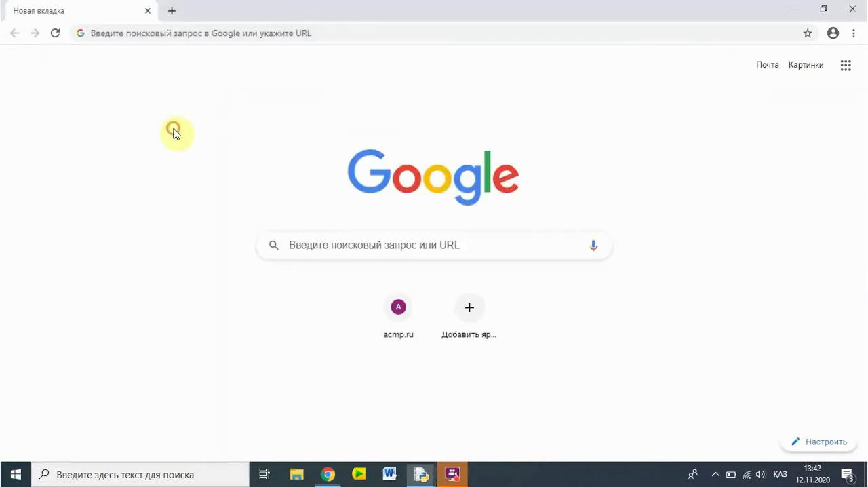
click(341, 251)
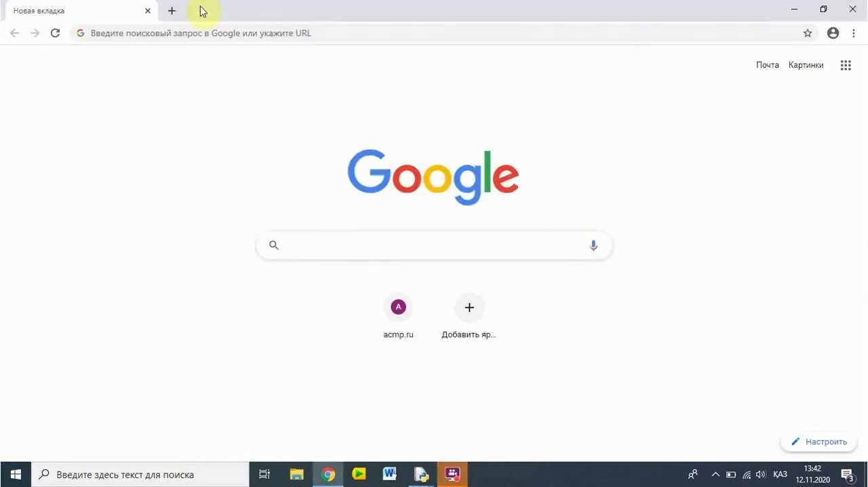
click(183, 31)
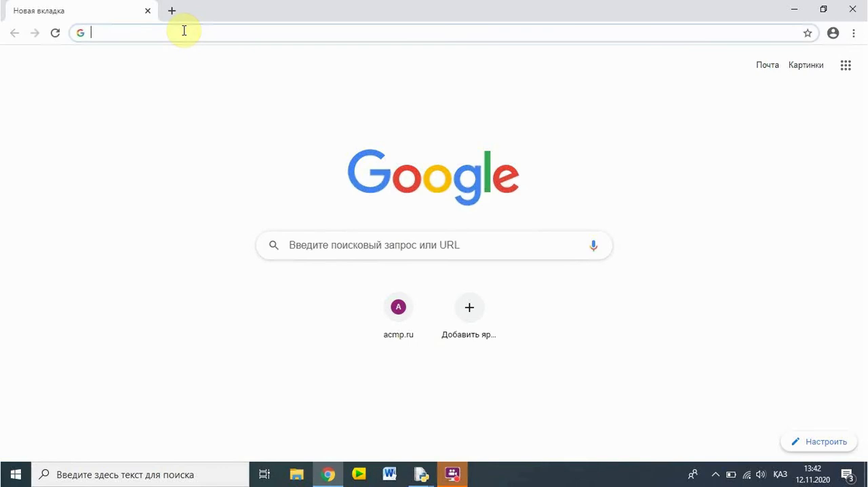
key(alt+shift)
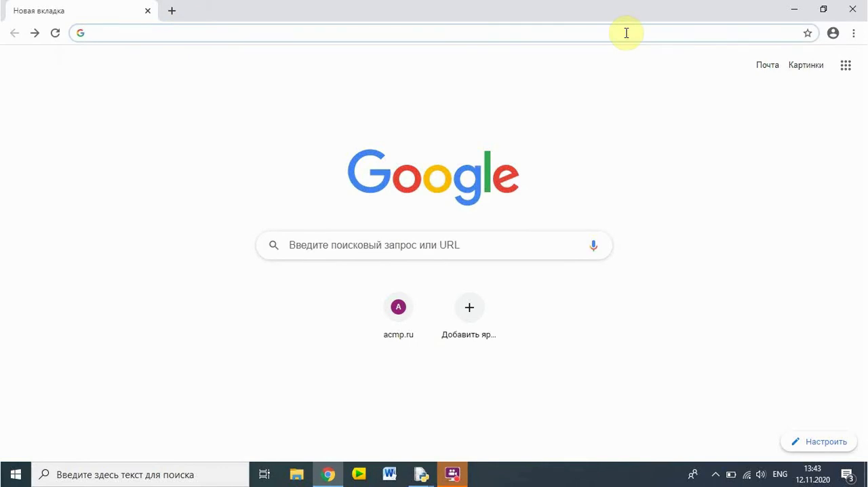
text(anaconda.com)
key(Return)
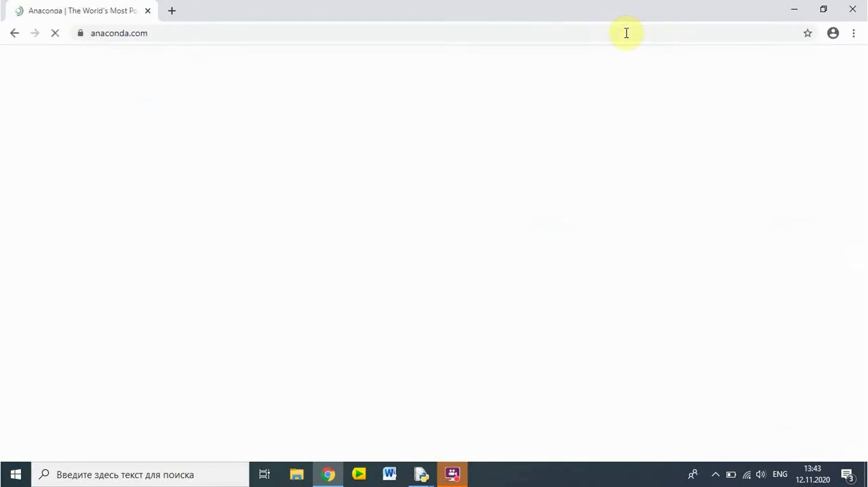
- Download the Windows 64-Bit Graphical Installer for Python 3.8 from the Anaconda Individual Edition product page
mouse_move(226, 80)
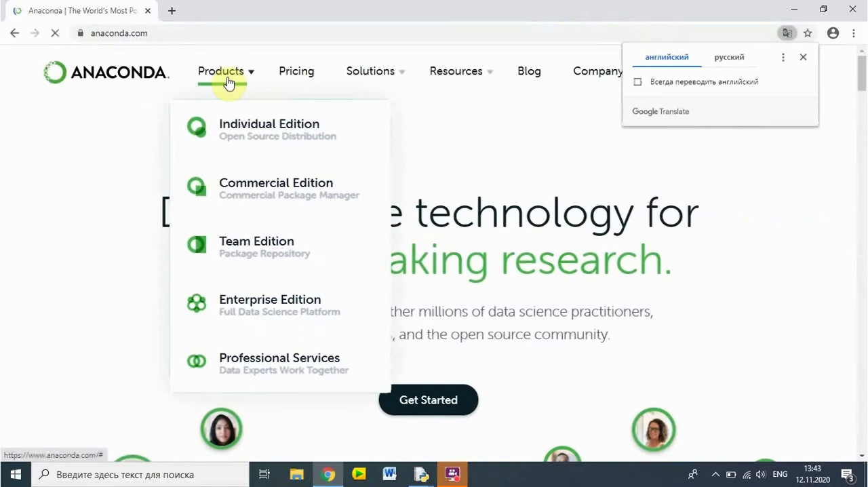
click(256, 130)
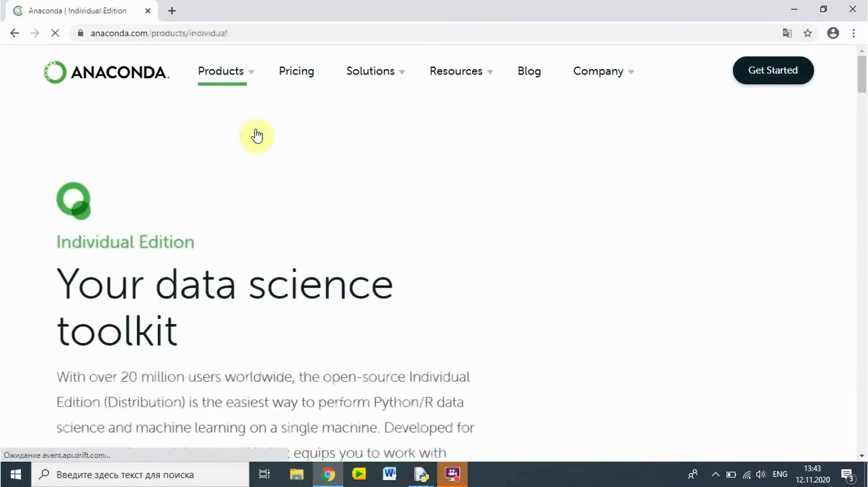
scroll(295, 281, down, 3)
scroll(296, 281, down, 2)
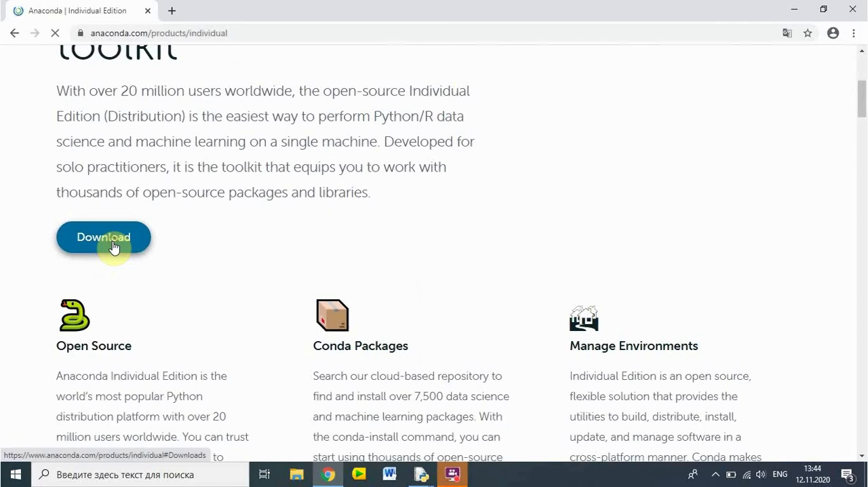
click(113, 249)
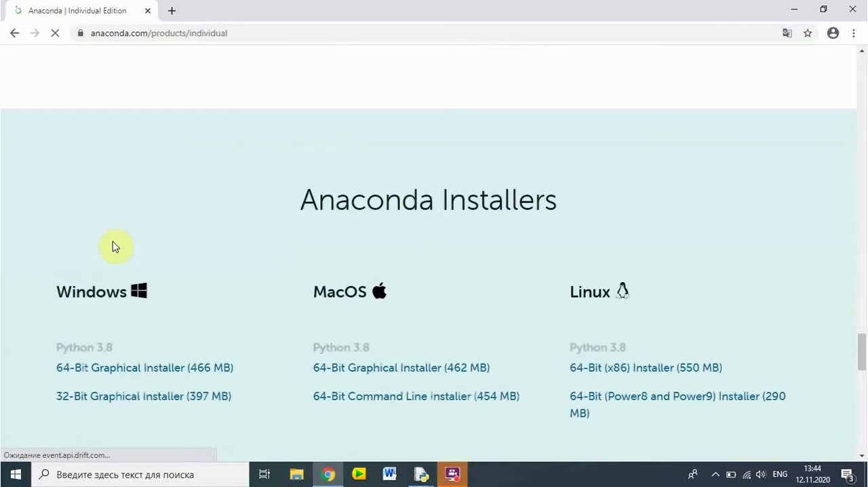
scroll(115, 247, down, 2)
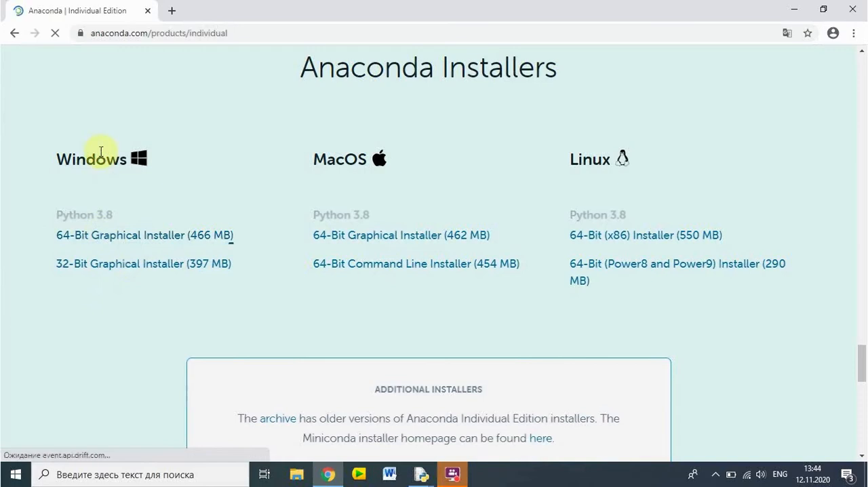
click(108, 242)
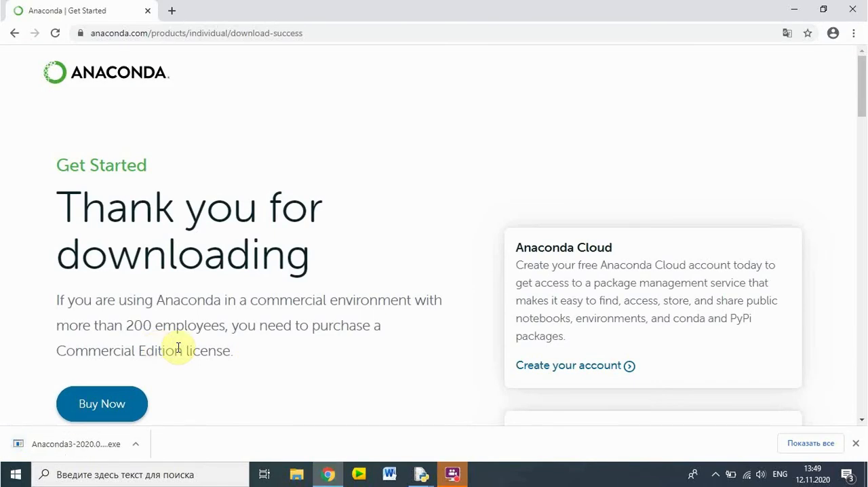
- Run the downloaded Anaconda3 installer and install it for Just Me, with the default location and Anaconda3 registered as default Python 3.8
click(77, 443)
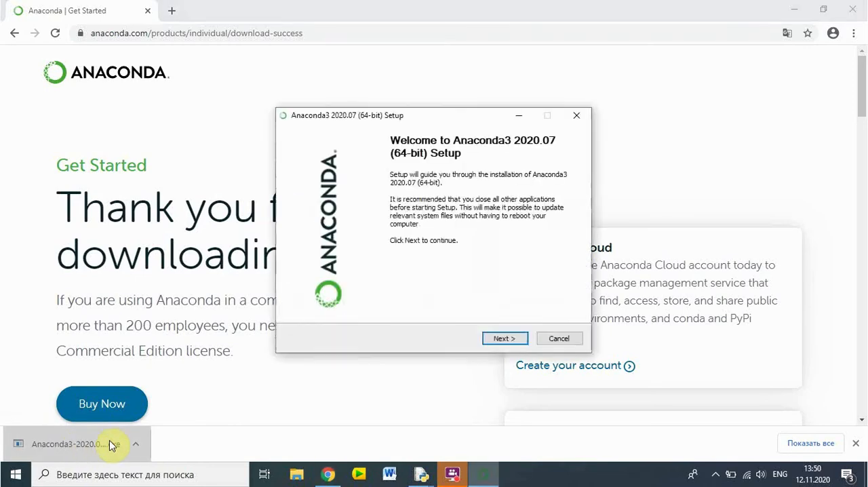
click(505, 339)
click(505, 339)
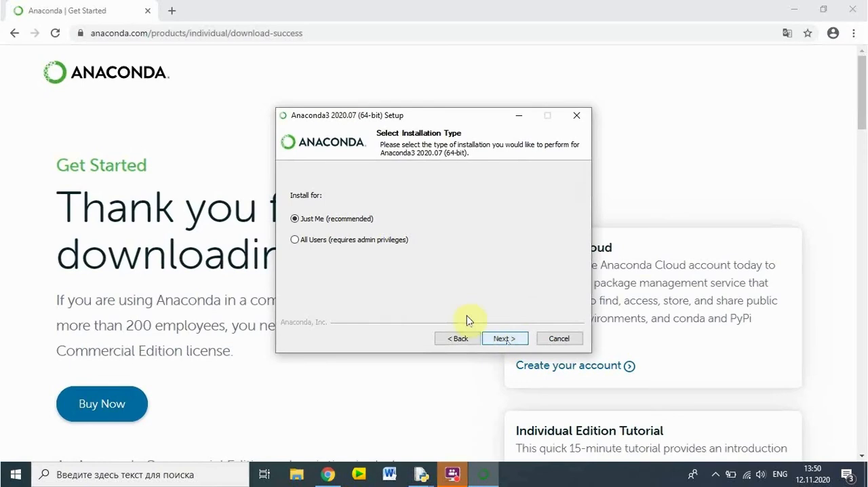
click(505, 339)
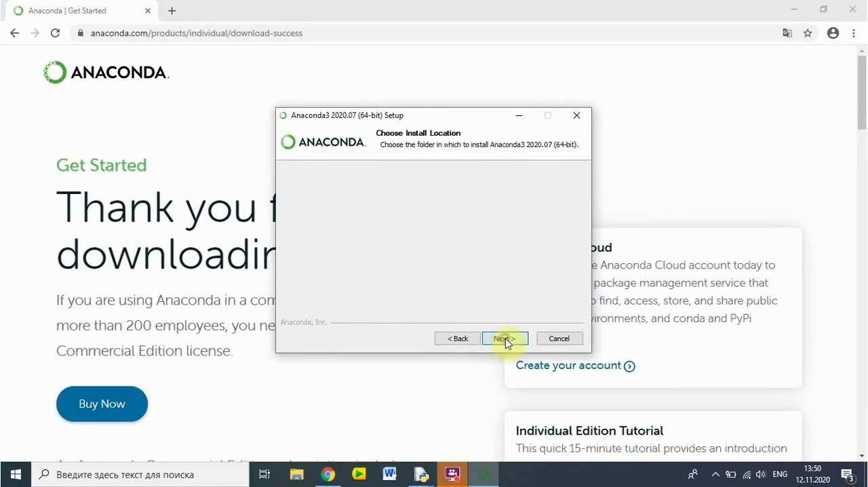
click(505, 338)
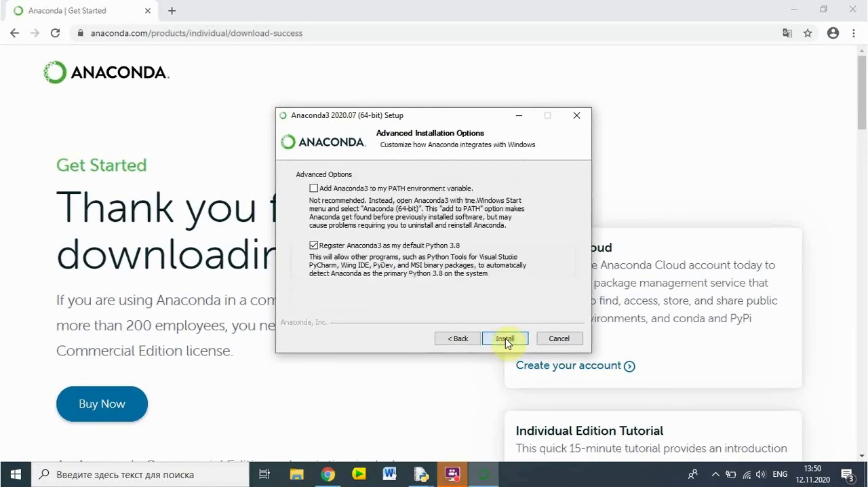
click(505, 338)
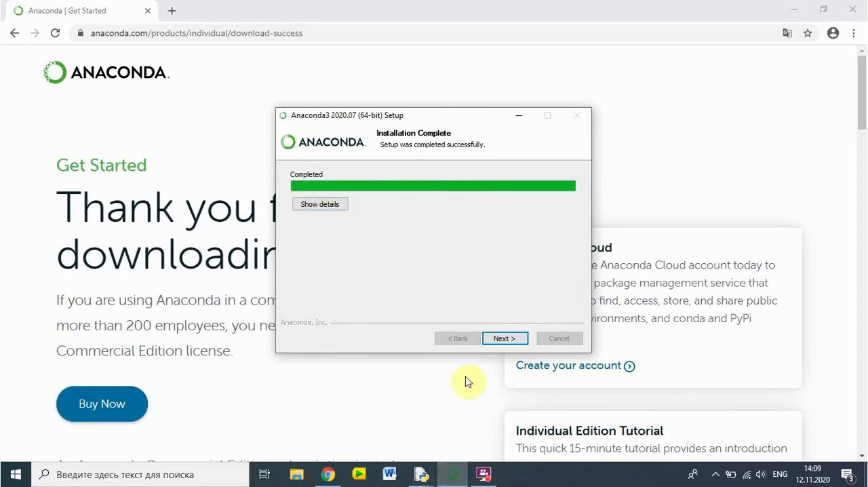
- Go through the remaining Anaconda3 setup pages and finish the wizard with the tutorial and Learn More options left checked
click(506, 339)
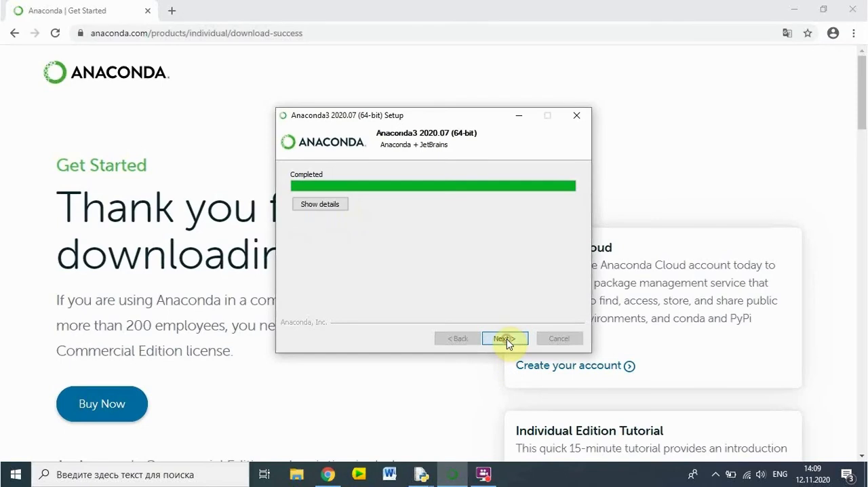
click(506, 339)
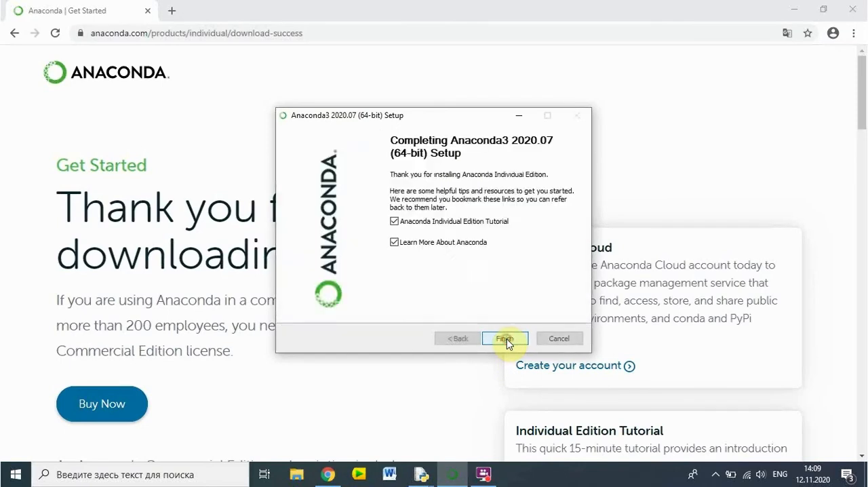
click(505, 340)
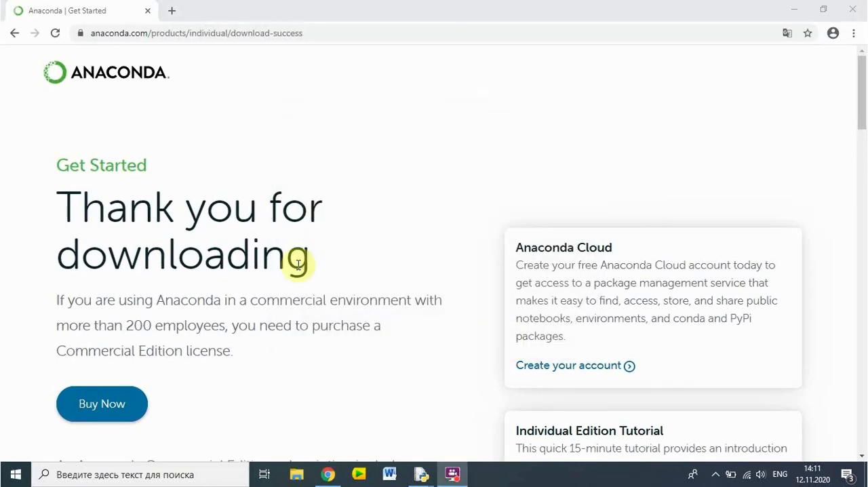
- Start Anaconda Navigator from the Anaconda3 (64-bit) program group and launch Jupyter Notebook
click(15, 474)
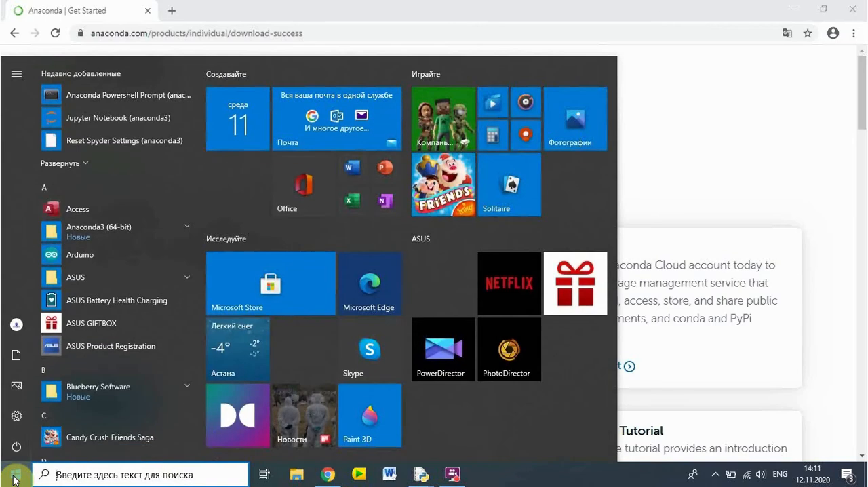
click(106, 231)
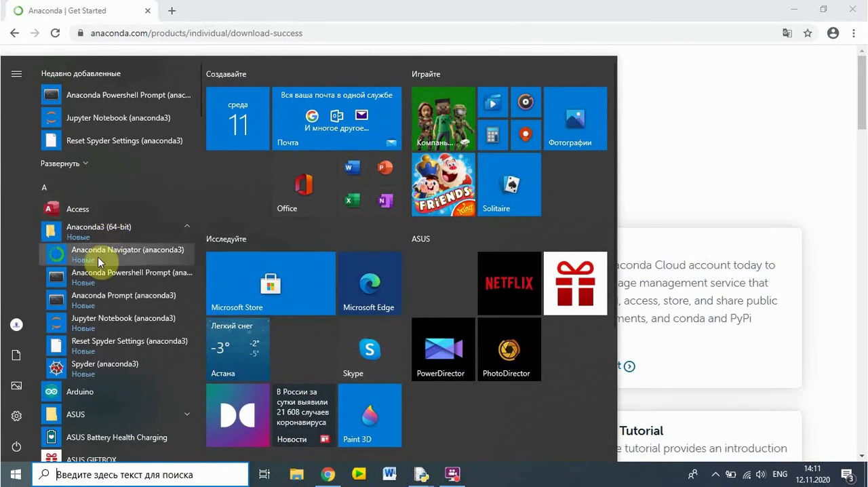
click(143, 256)
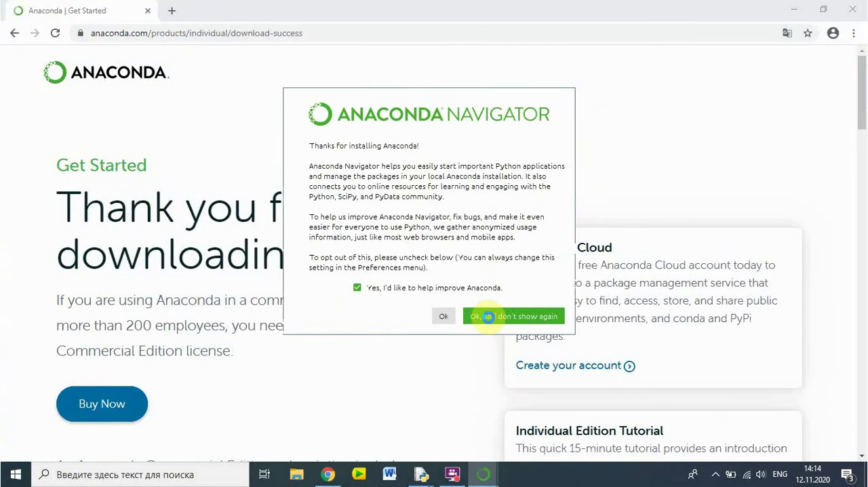
click(487, 316)
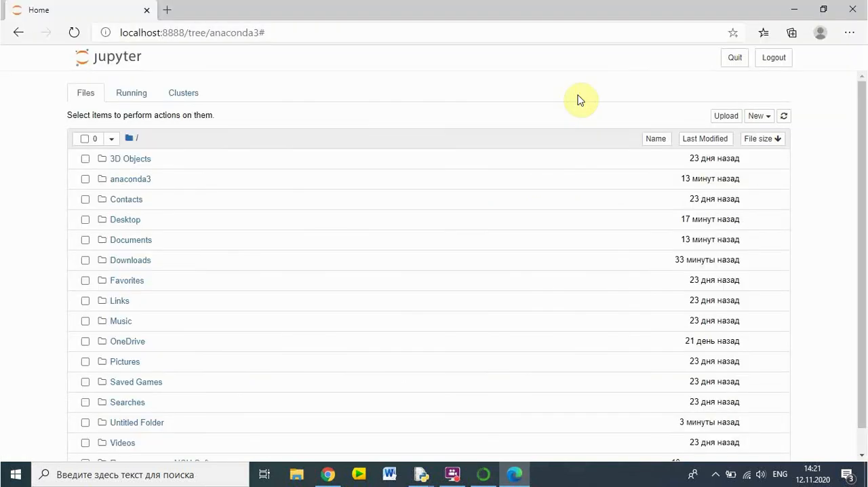
- Create new folders in the Jupyter root directory
click(758, 118)
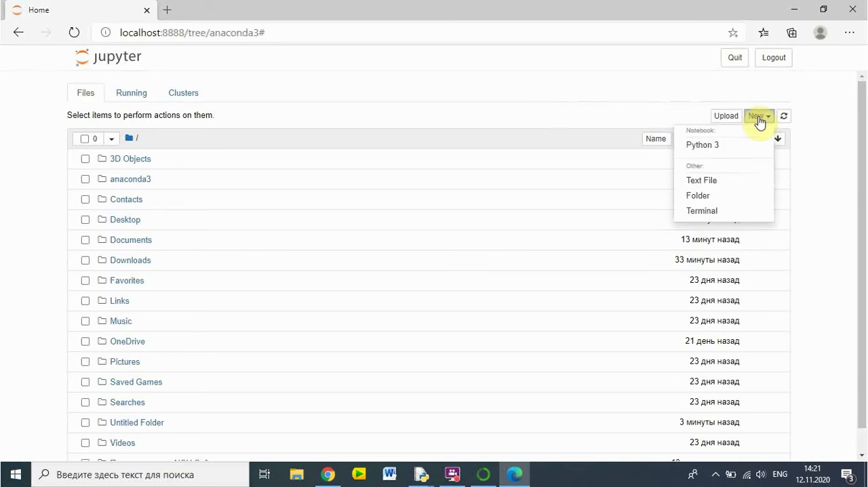
click(697, 201)
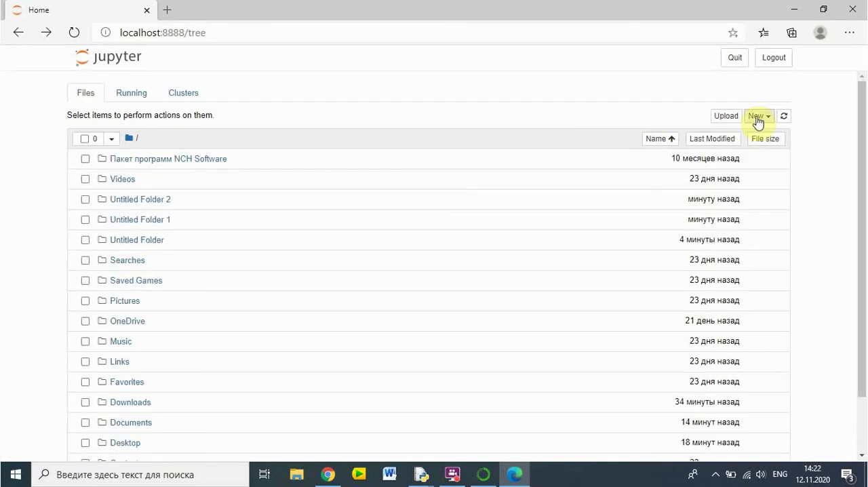
click(758, 118)
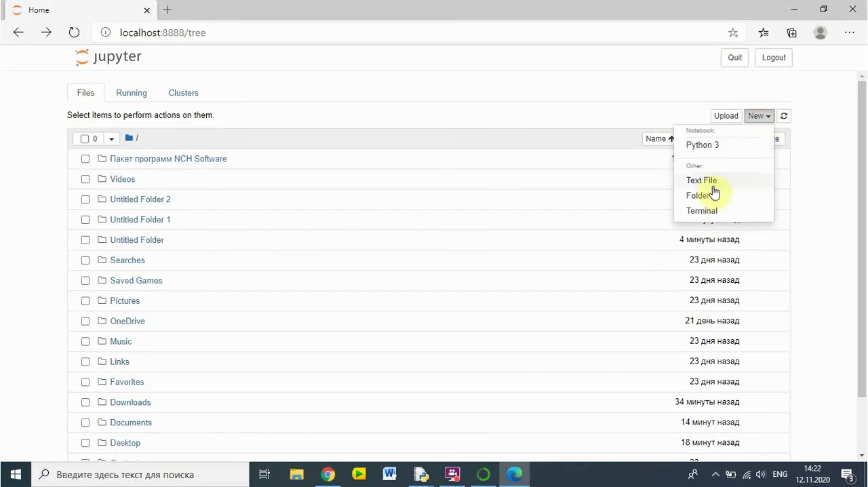
click(703, 200)
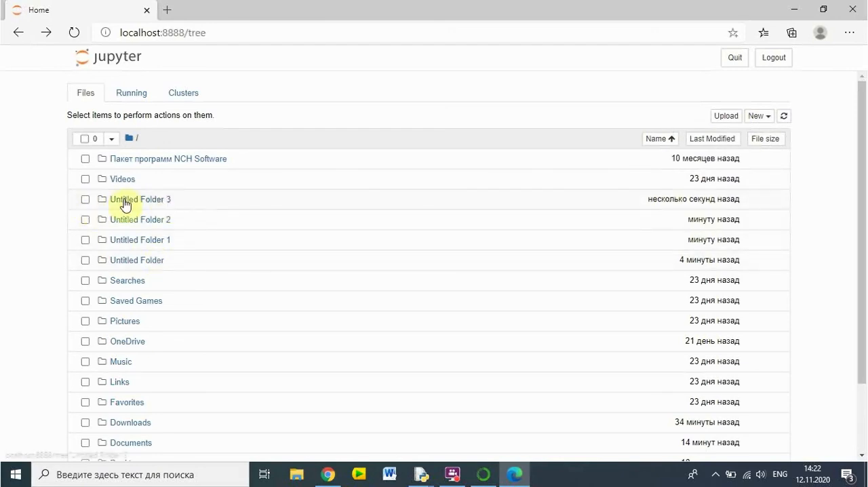
- Rename the newly created folder Untitled Folder 3 as Python
click(85, 202)
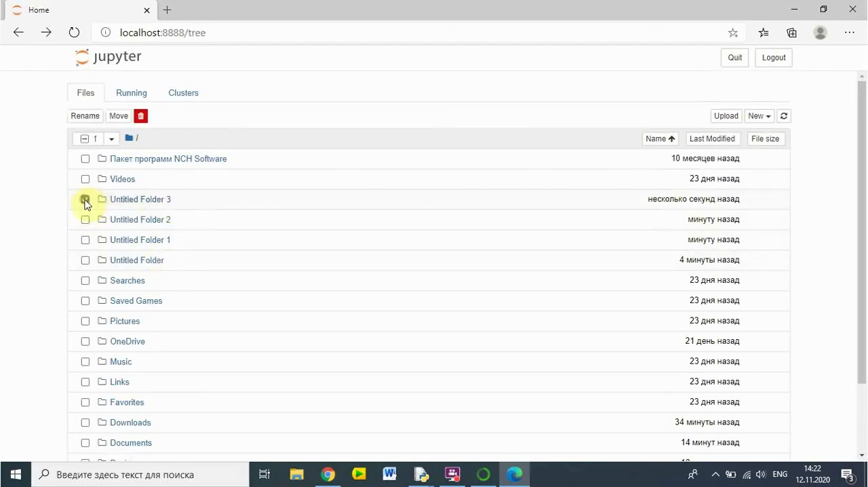
click(76, 118)
text(p)
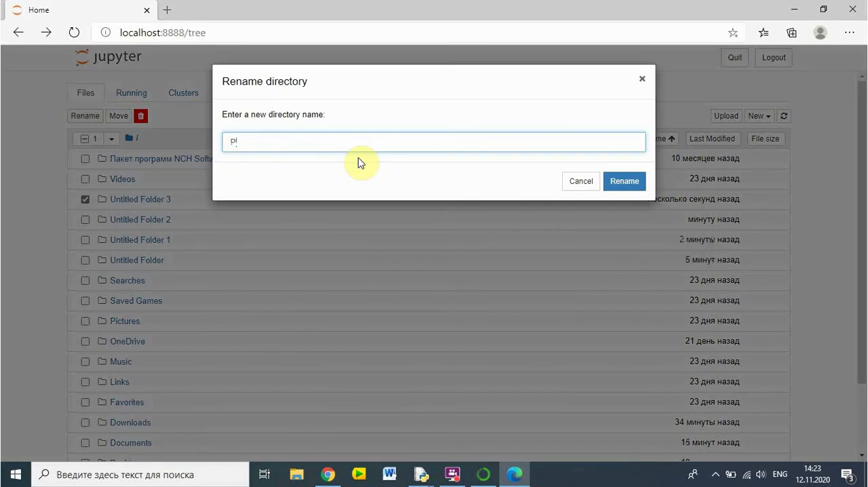
text(ython)
key(Return)
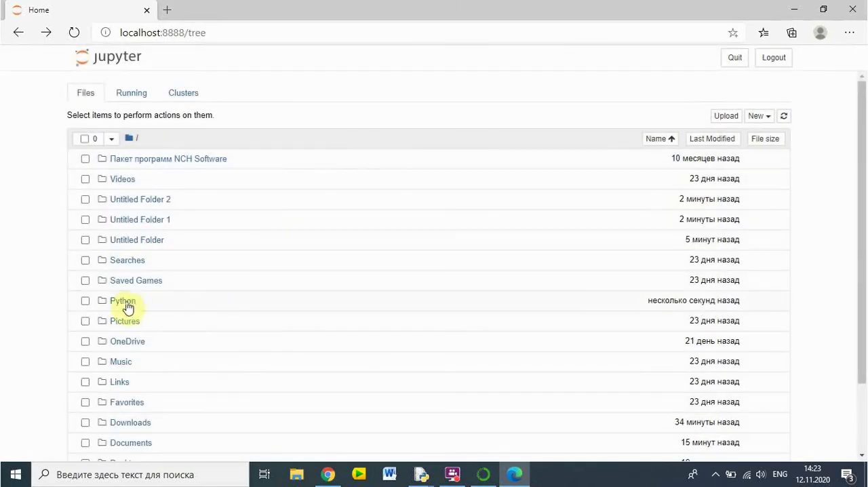
- Open the Python folder and create a new Python 3 notebook in it
click(126, 304)
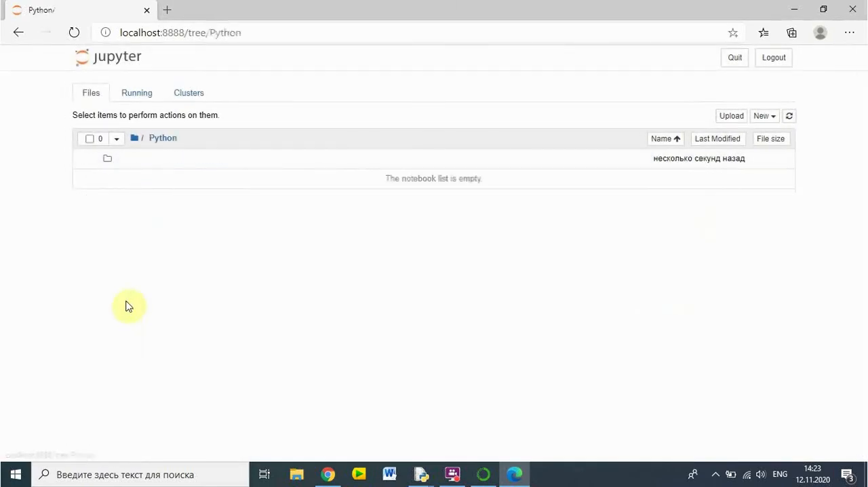
click(767, 116)
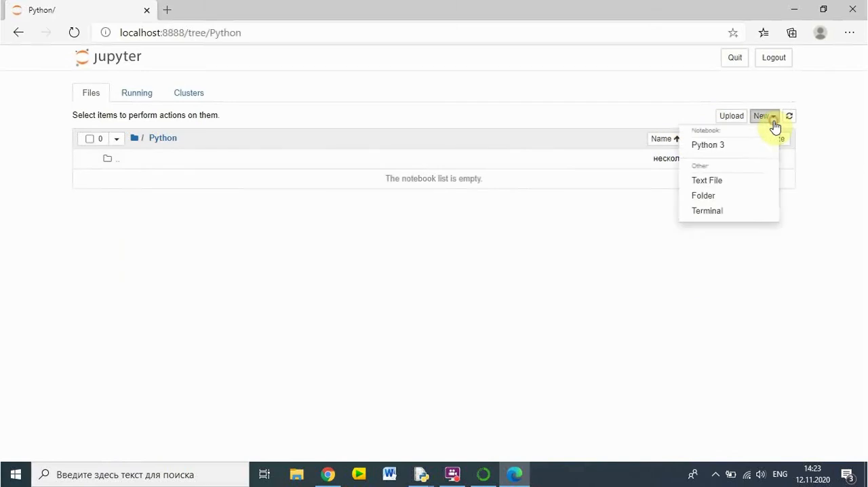
click(736, 150)
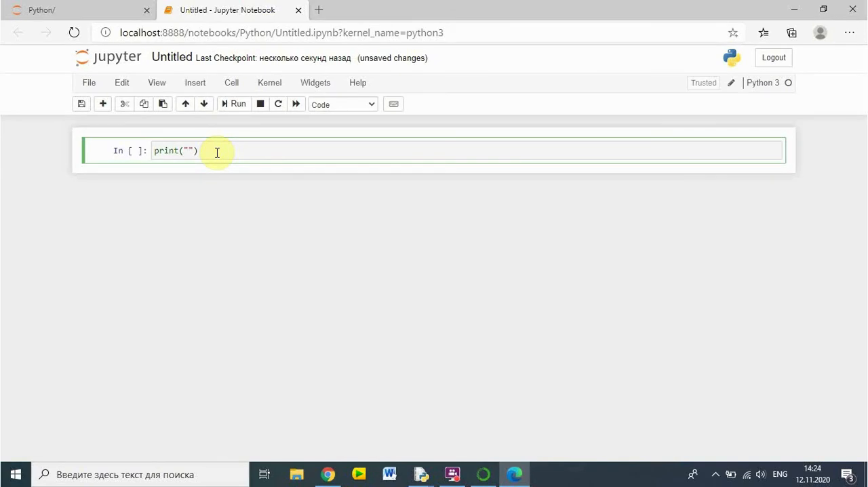
- Switch the keyboard layout to Kazakh, complete the first cell as print("Қазақша") and run it
key(super+space)
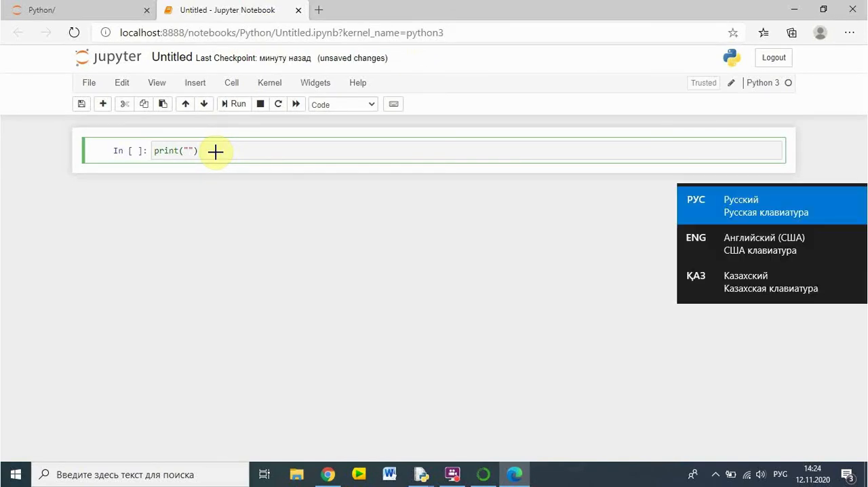
key(super+space)
key(super+space)
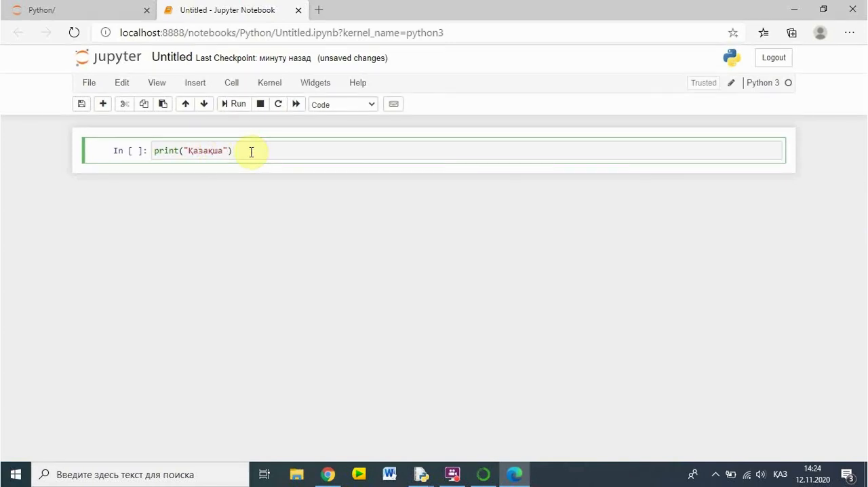
click(234, 105)
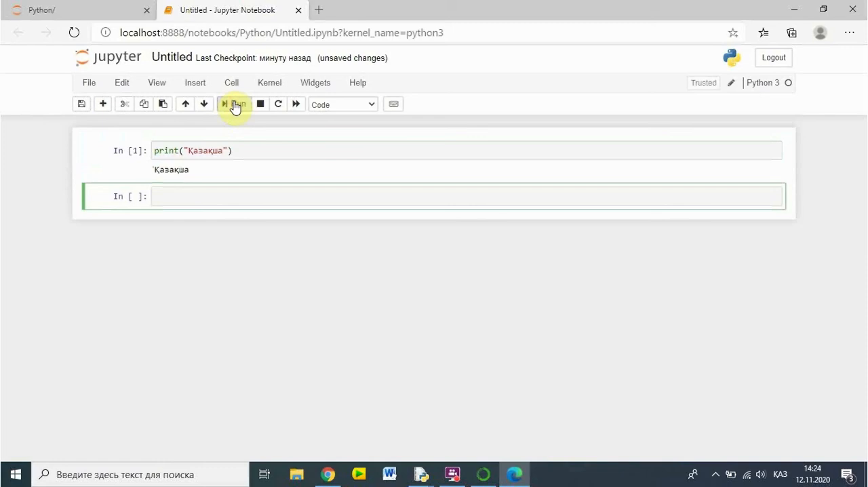
double_click(170, 169)
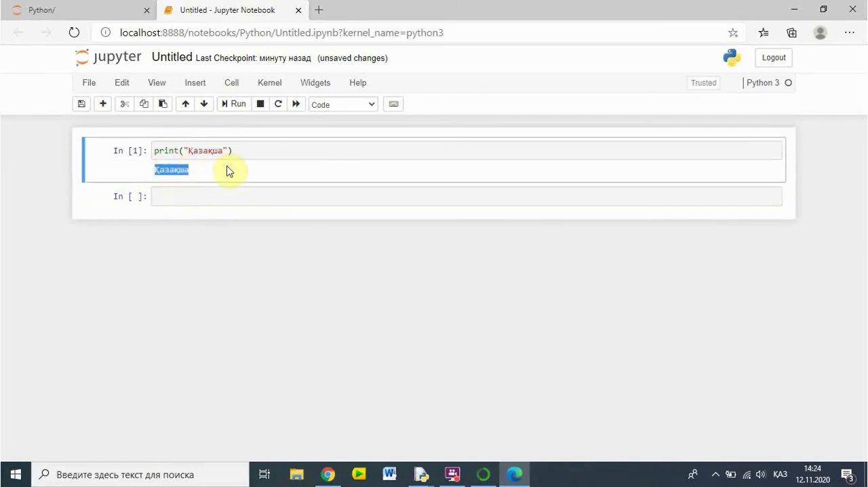
click(88, 85)
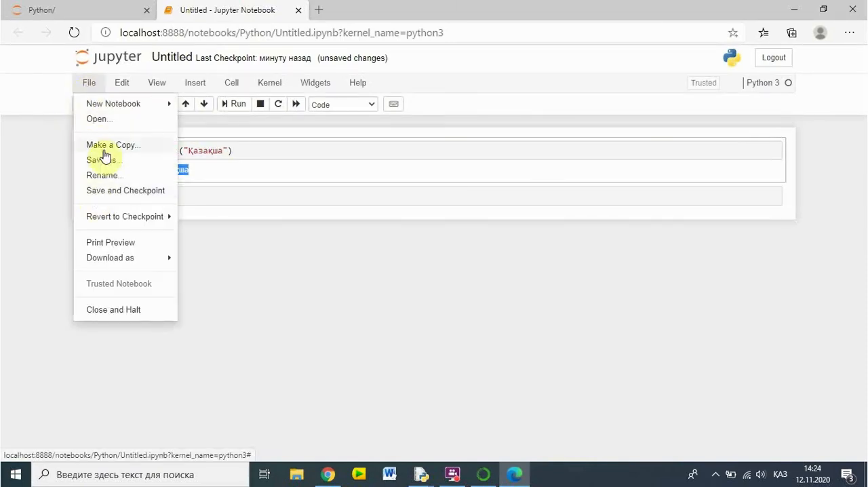
click(291, 220)
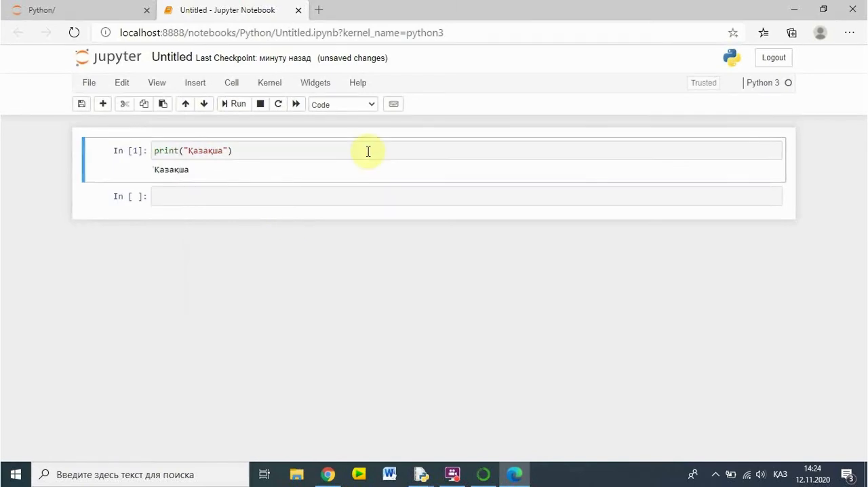
click(392, 110)
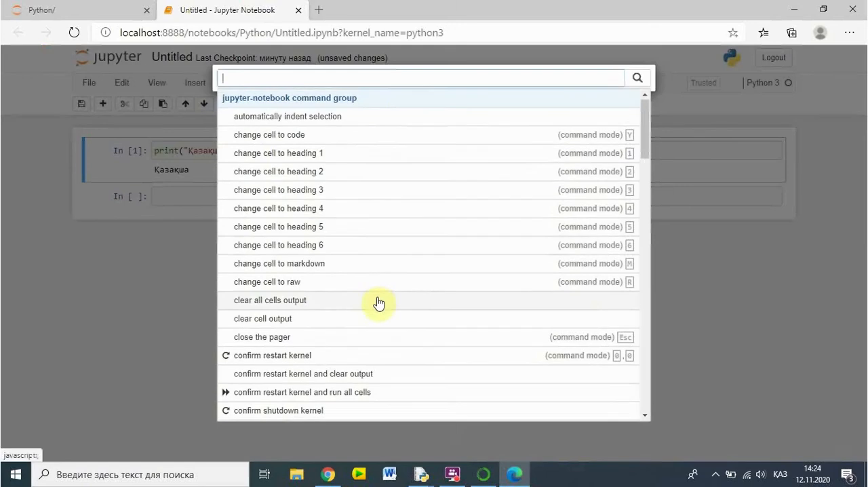
scroll(490, 283, down, 3)
scroll(553, 269, down, 5)
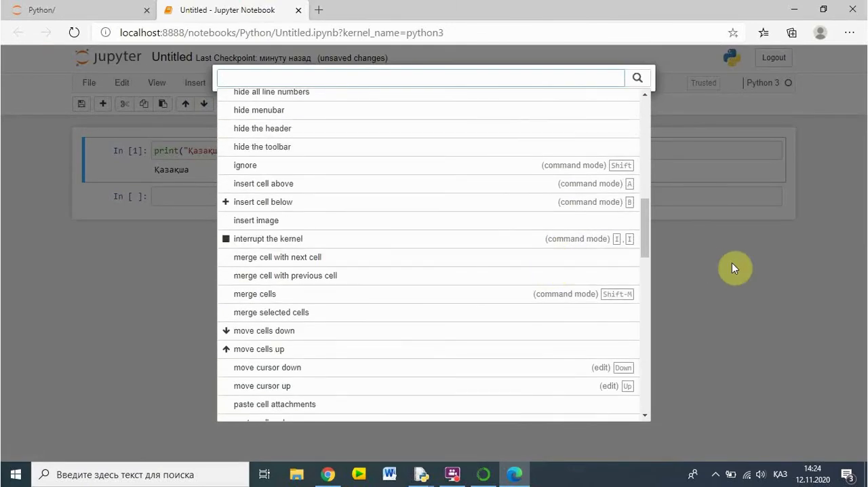
click(698, 251)
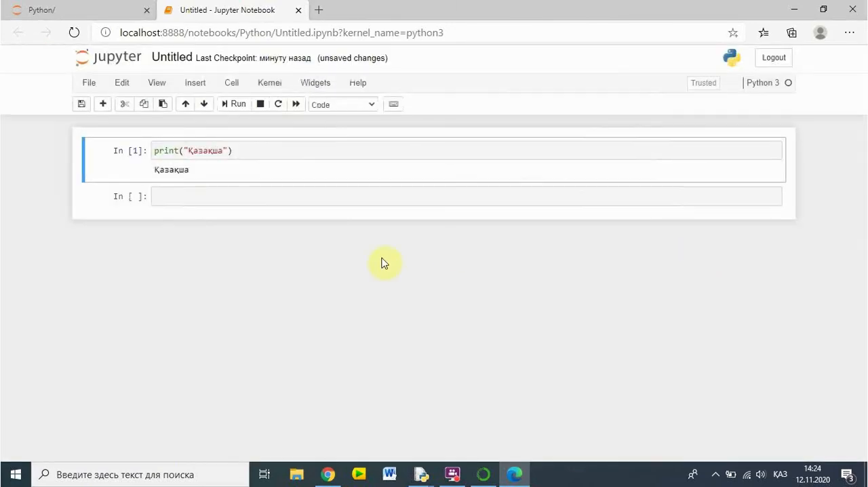